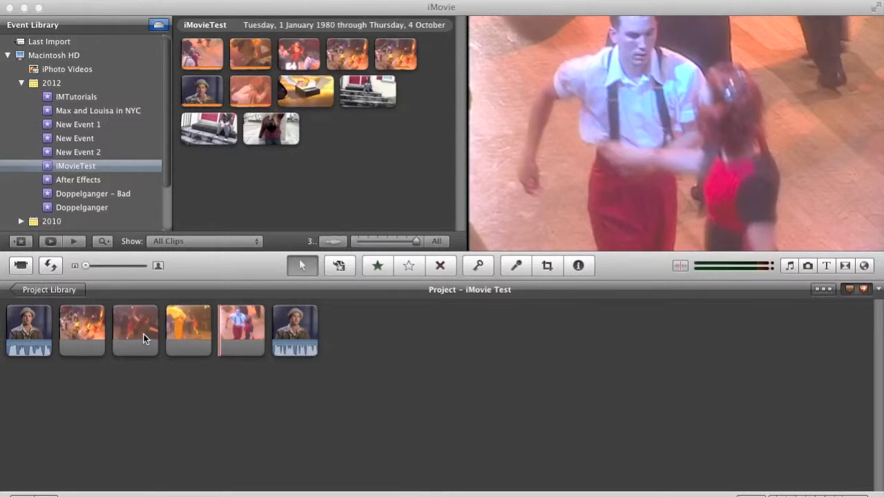
Narrow the selection on the fourth project clip to its first 7.9 seconds and trim the clip to that selection
left_click(183, 327)
left_click(183, 326)
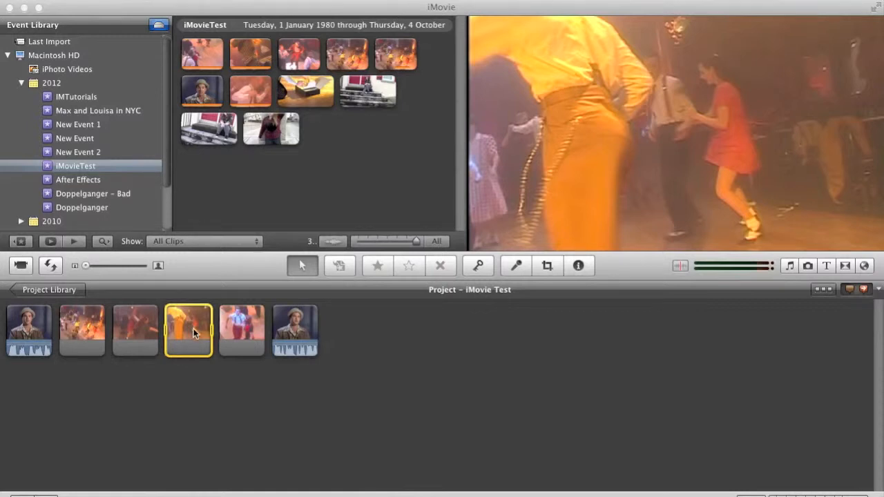
left_click(209, 332)
left_click_drag(213, 332, 193, 331)
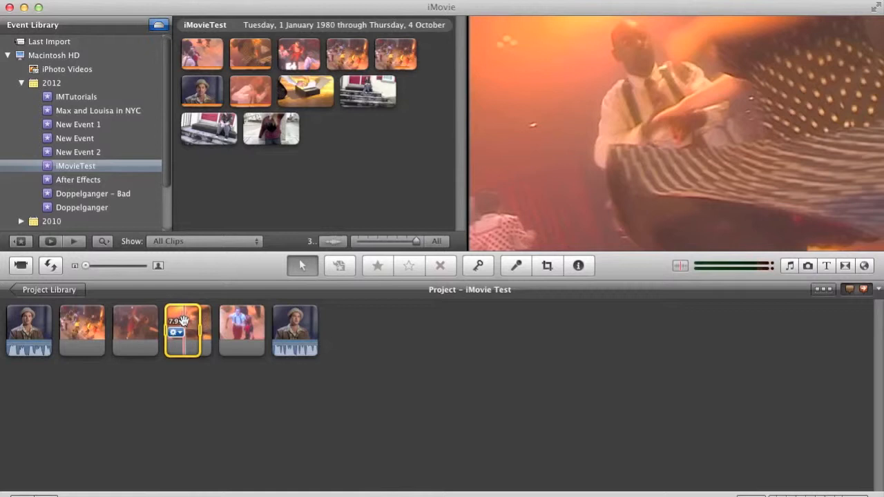
right_click(183, 324)
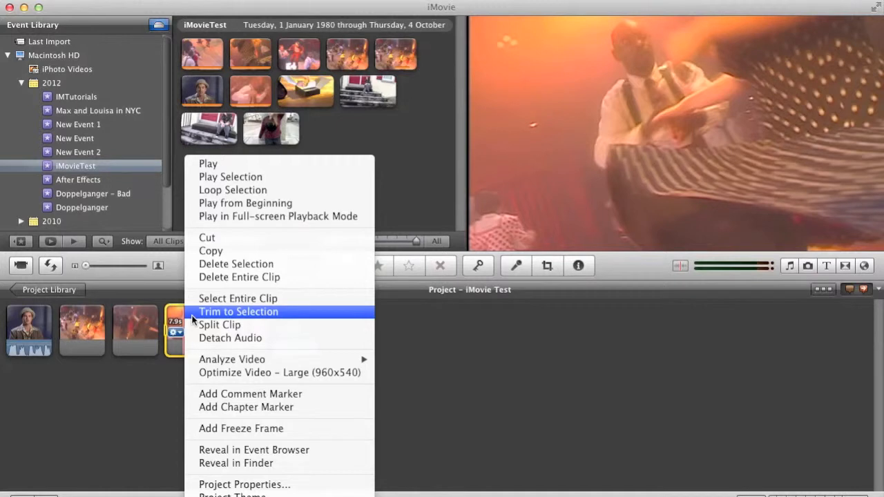
left_click(193, 317)
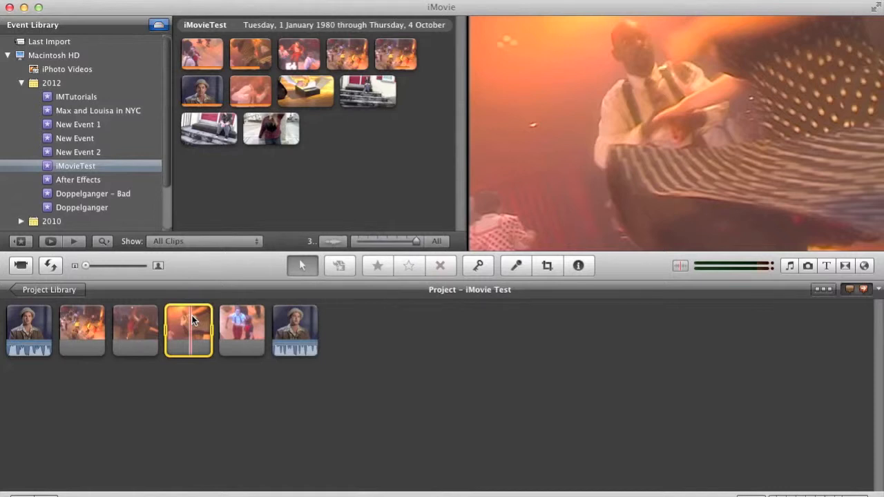
Select a short range at the beginning of the fifth project clip and delete it
left_click(249, 321)
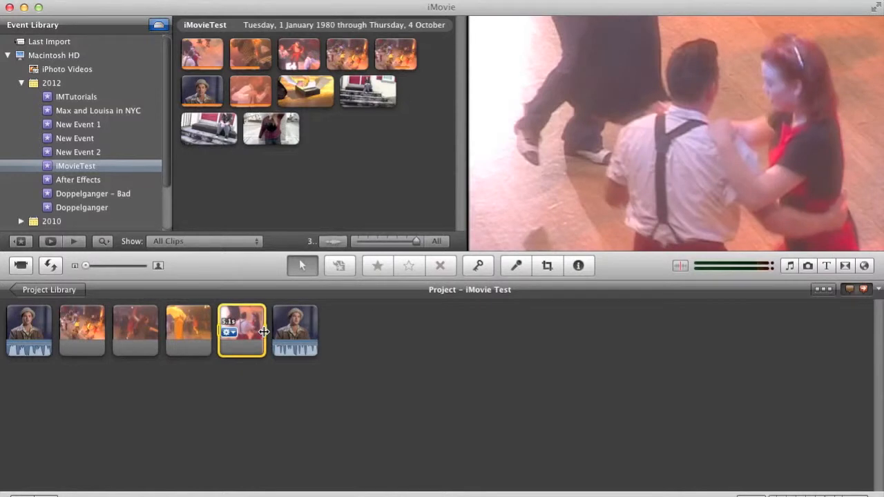
left_click_drag(264, 331, 229, 329)
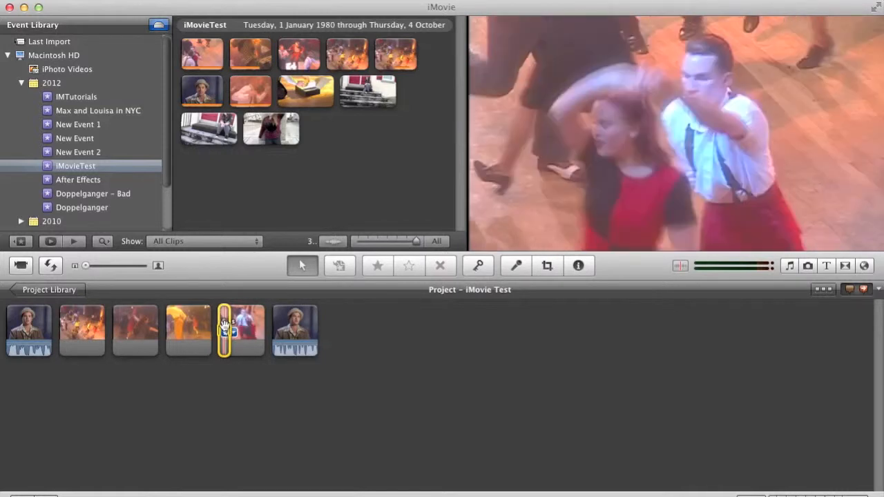
key("Delete")
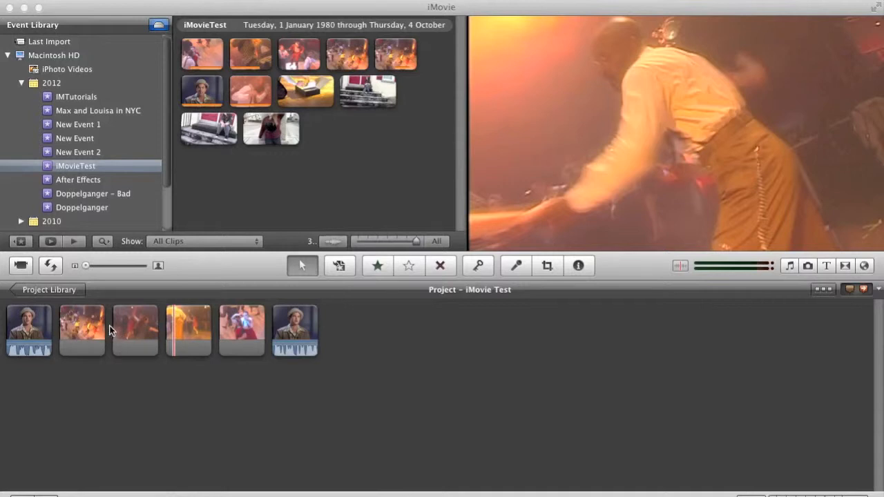
Open the cut between the second and third clips in the Precision Editor and make the outgoing clip end earlier
key("space")
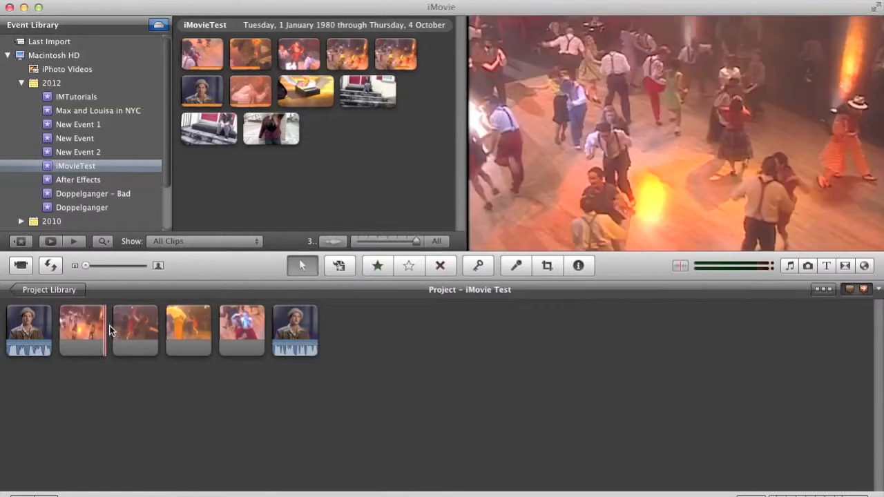
double_click(109, 326)
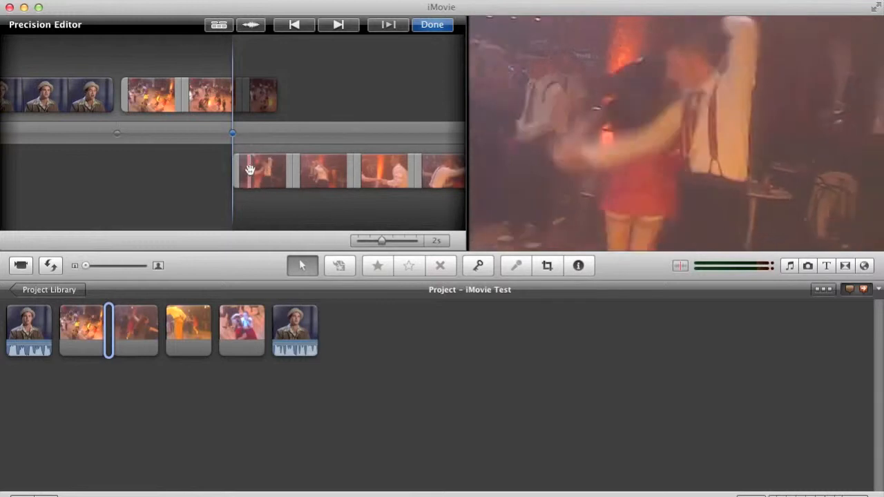
left_click_drag(201, 97, 255, 106)
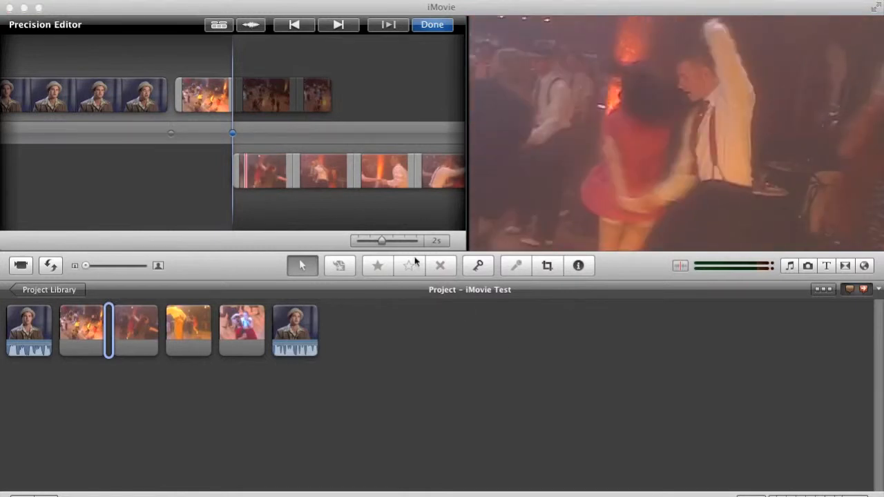
Shift the incoming third clip to start slightly later, preview the cut, and finish precision editing
left_click(320, 172)
left_click_drag(286, 172, 260, 172)
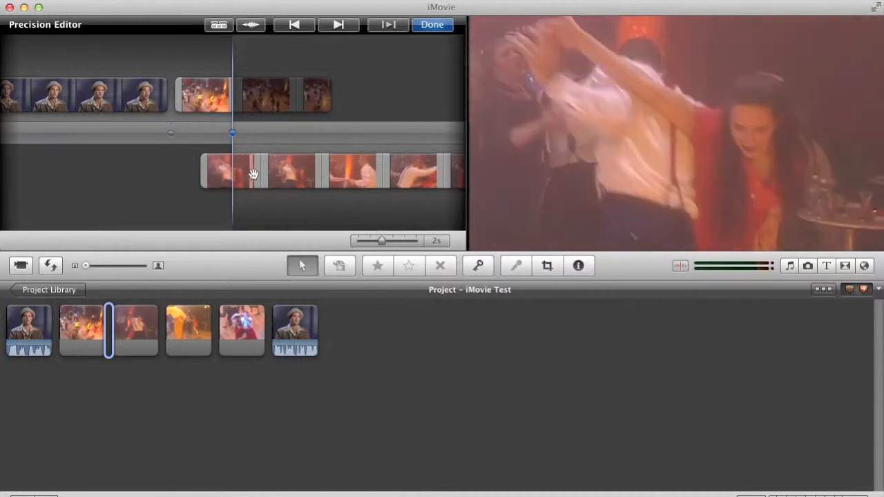
left_click(206, 170)
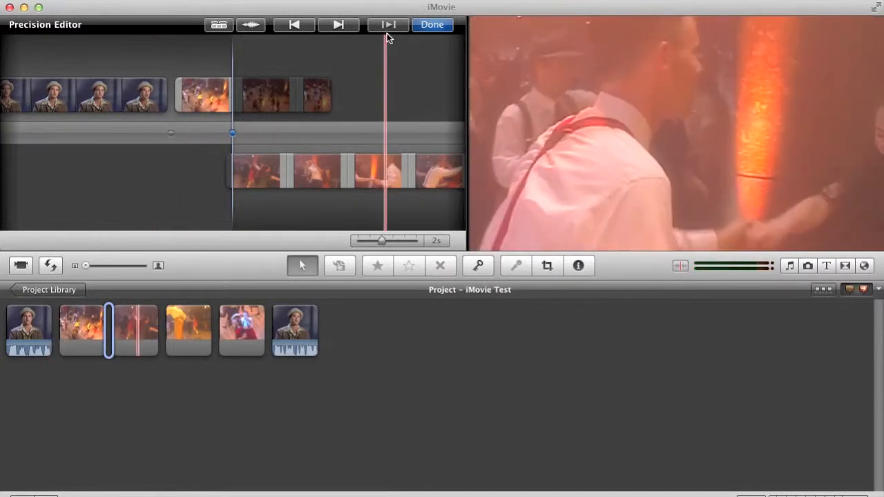
left_click(388, 25)
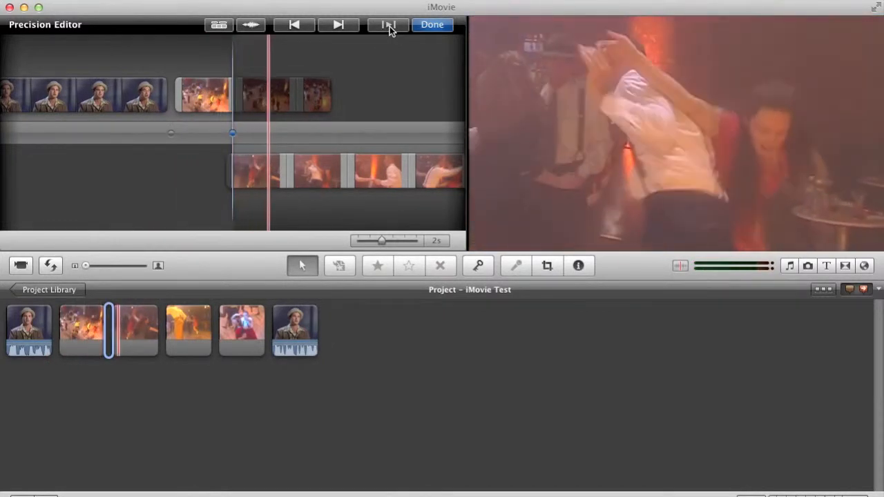
left_click(432, 25)
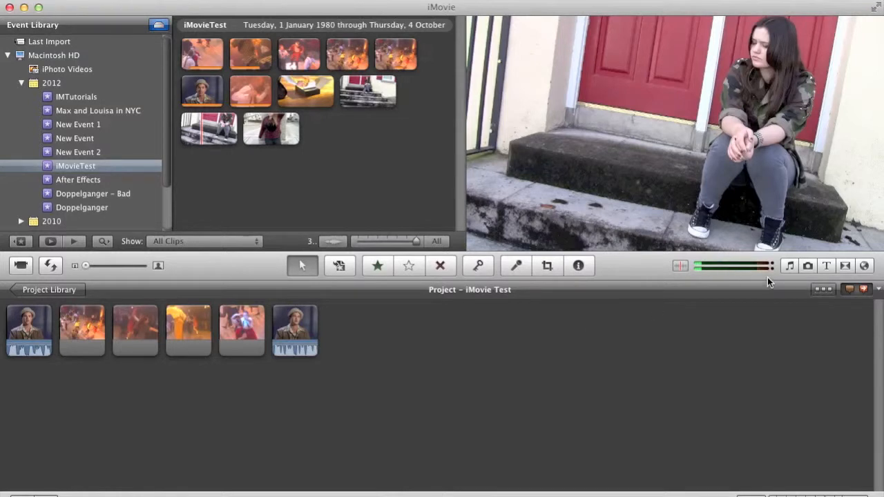
Add a Cross Dissolve transition between the third and fourth project clips
left_click(846, 266)
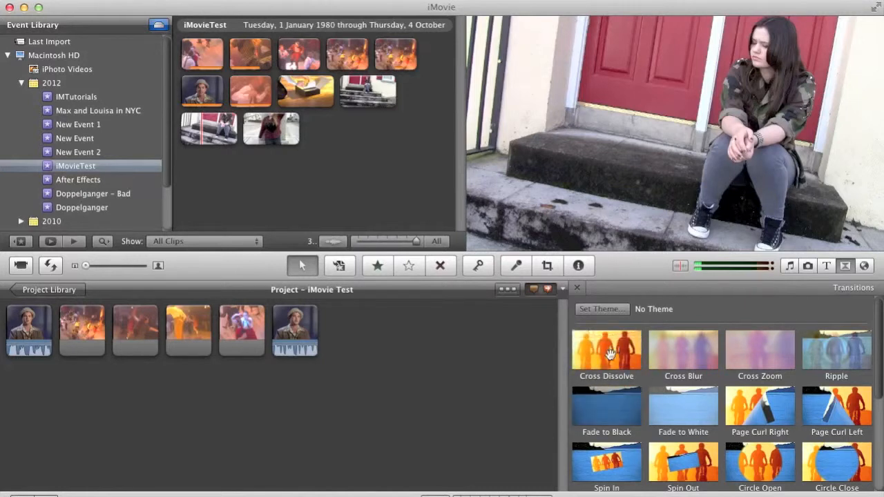
mouse_move(611, 354)
left_mouse_down()
mouse_move(73, 297)
mouse_move(148, 331)
mouse_move(163, 326)
left_mouse_up()
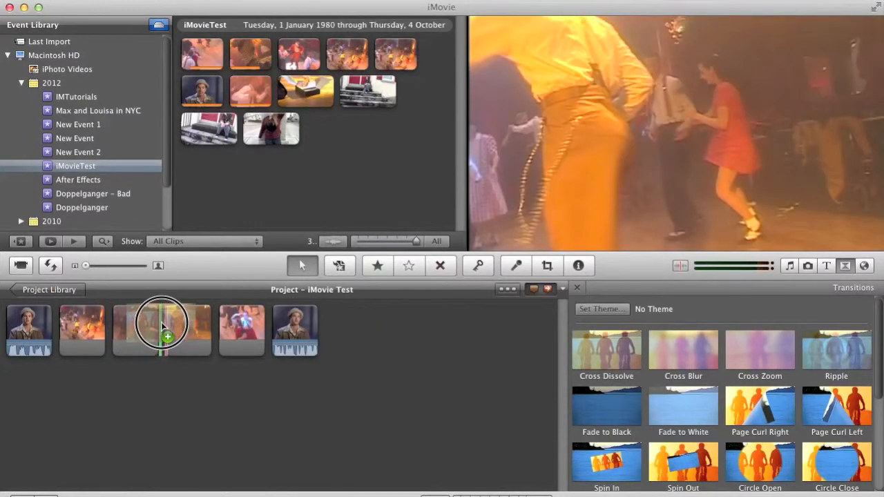
left_click_drag(163, 326, 164, 328)
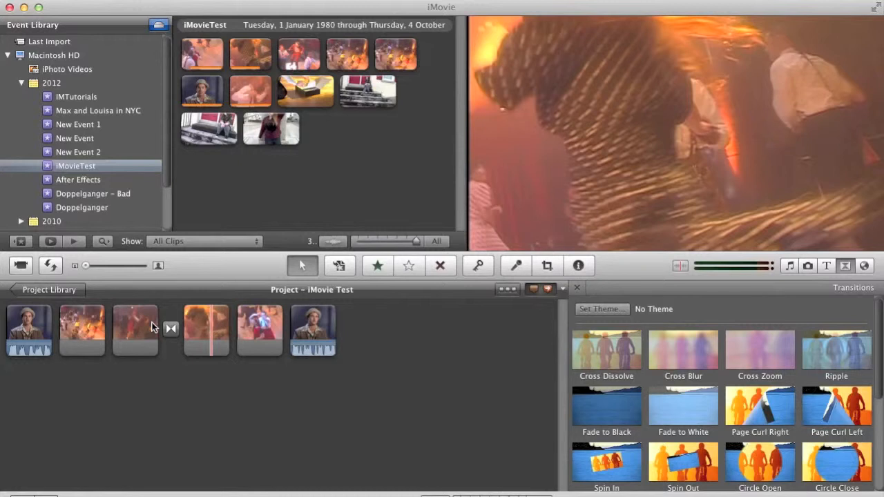
Set the Cross Dissolve's duration to 1 second for this transition only and play it back
double_click(170, 329)
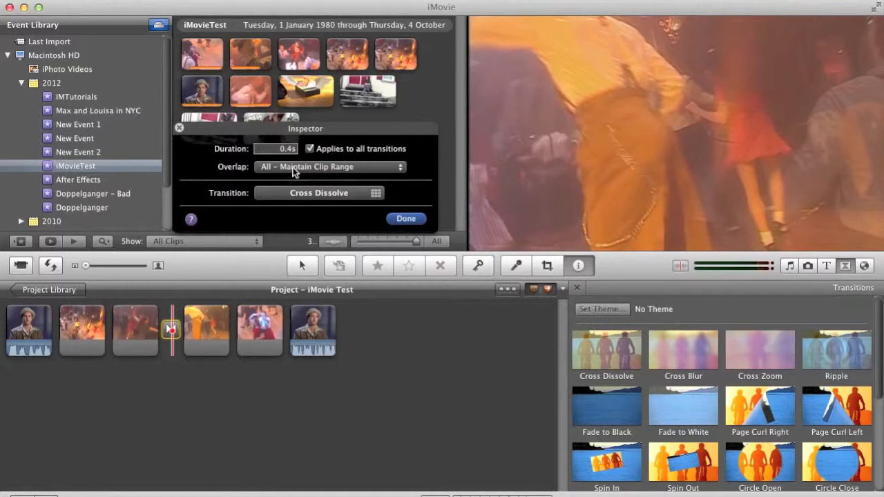
left_click_drag(280, 150, 297, 153)
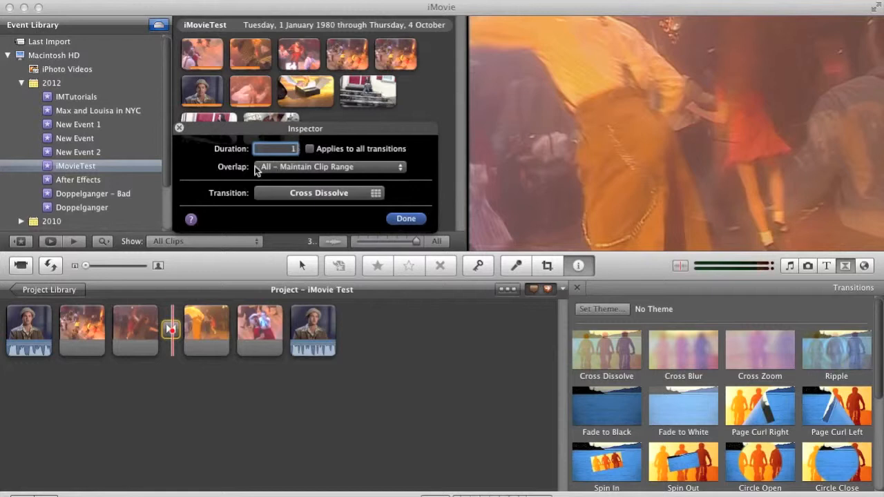
left_click(406, 219)
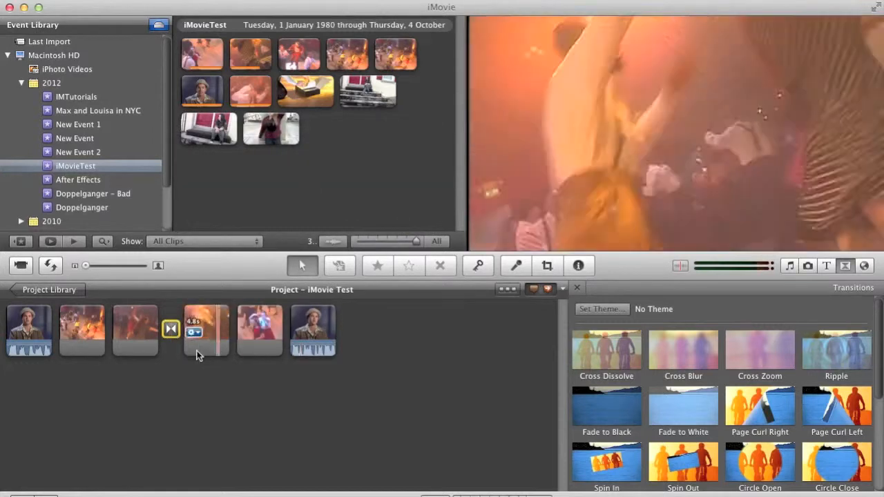
key("space")
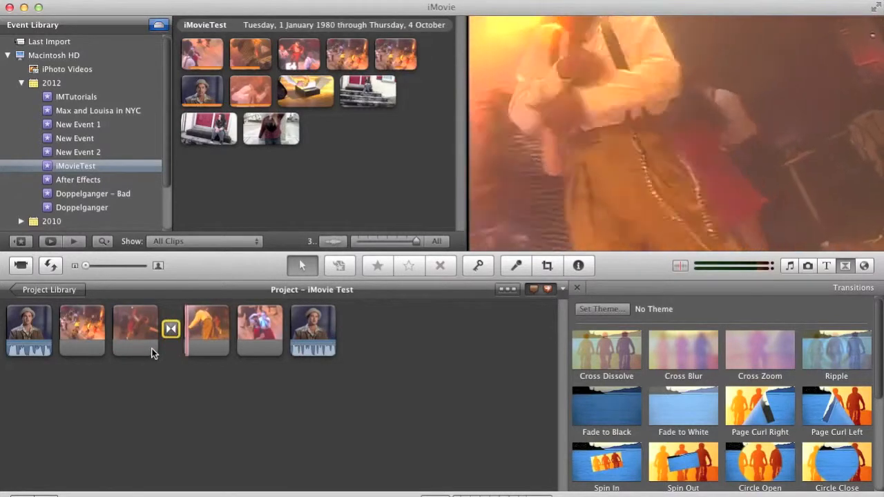
Change the transition between the third and fourth clips to Cube and play it back
mouse_move(170, 330)
double_click(170, 330)
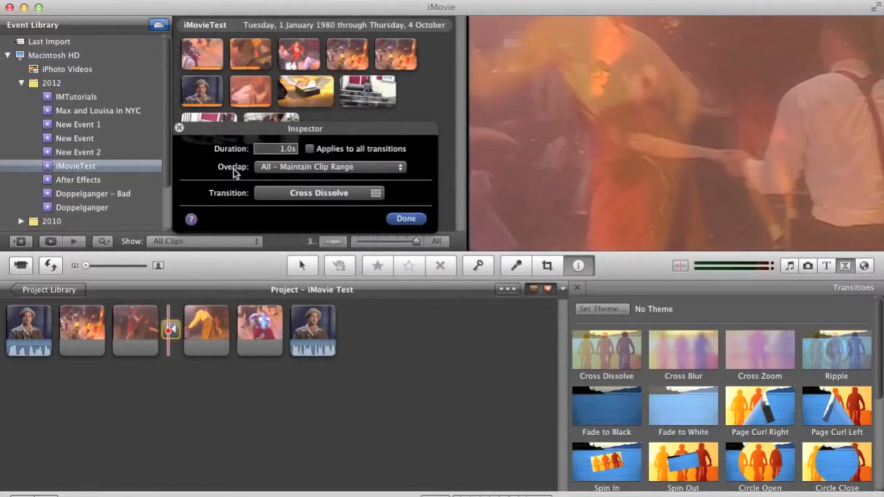
left_click(324, 195)
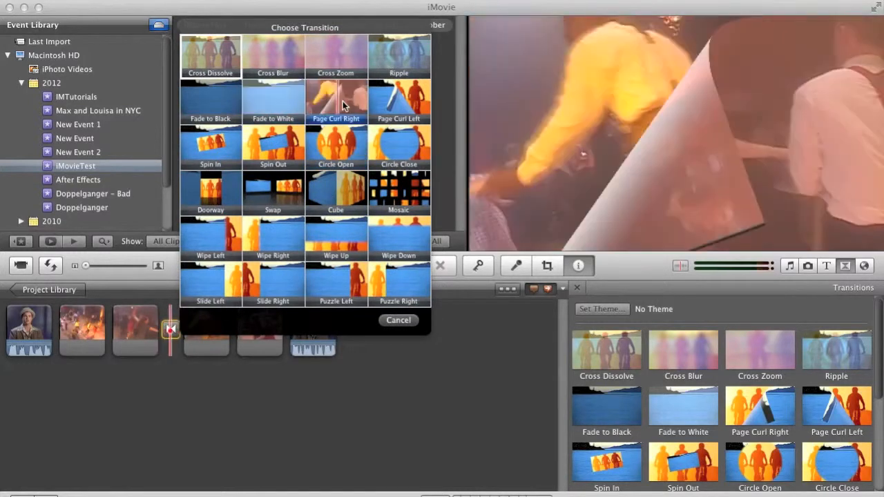
left_click(330, 185)
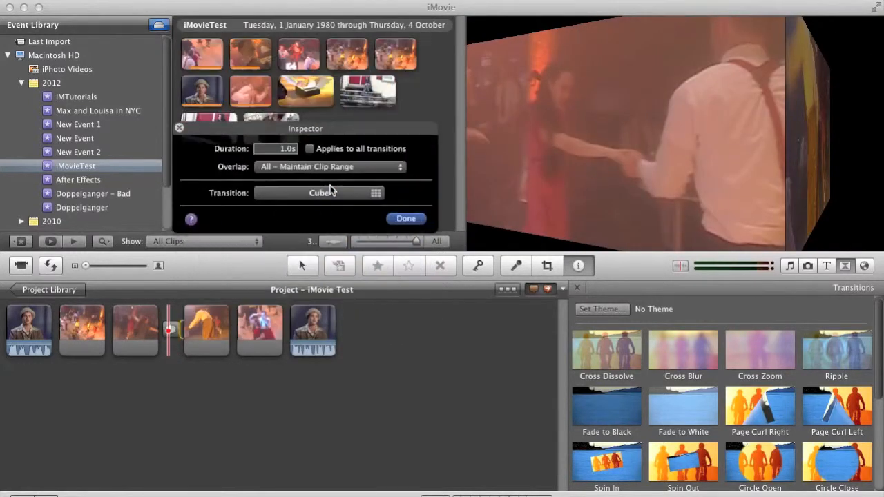
left_click(406, 219)
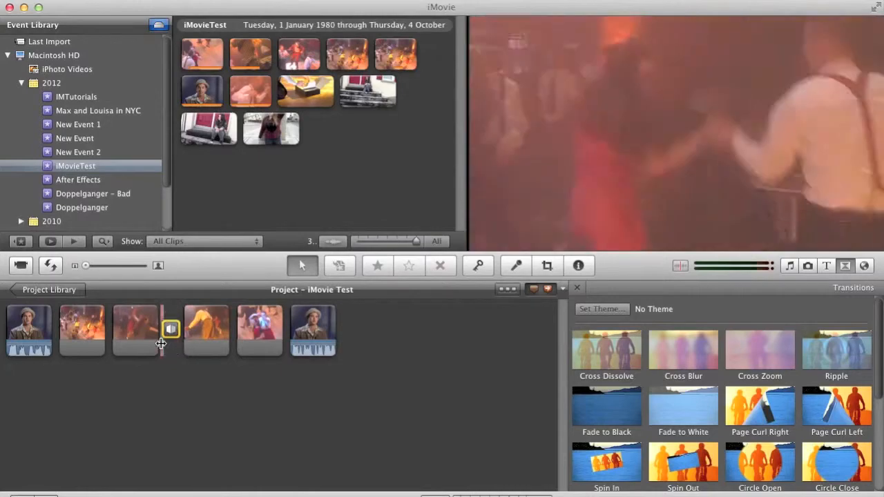
key("space")
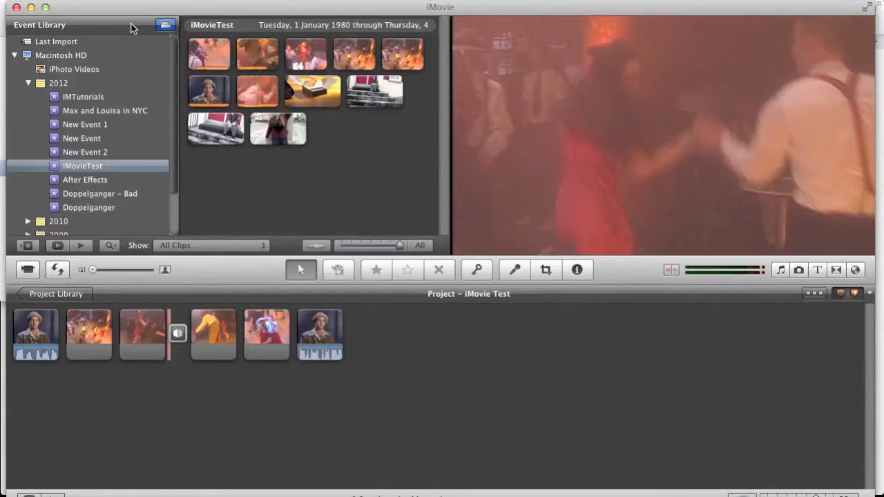
Browse the title styles and insert a Drifting title before the first clip with the Curtain background
left_click(817, 270)
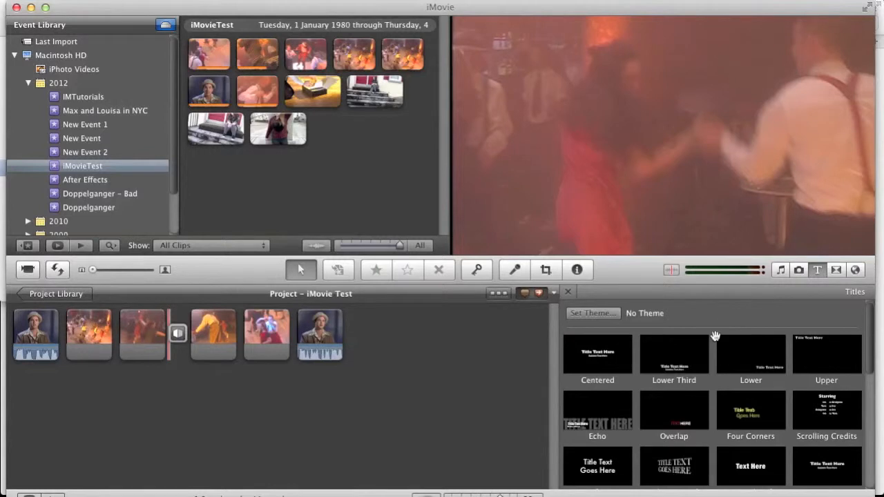
scroll(719, 350, "down", 4)
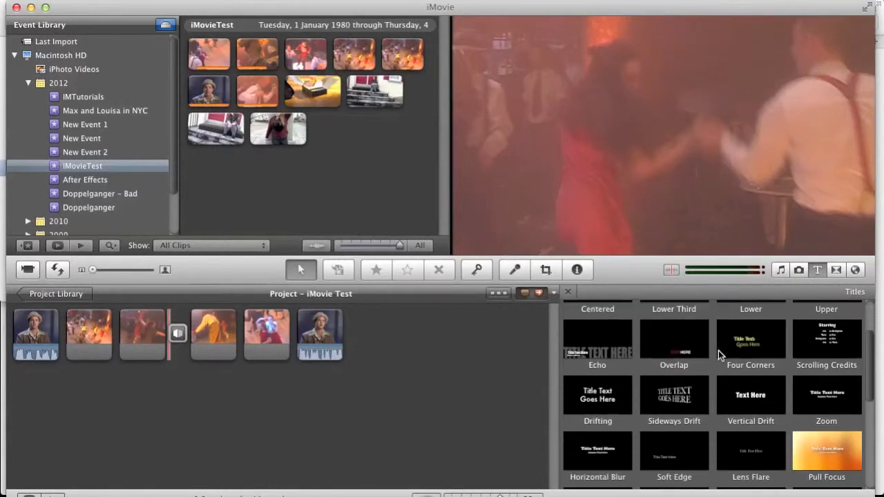
scroll(719, 355, "down", 6)
scroll(719, 355, "up", 9)
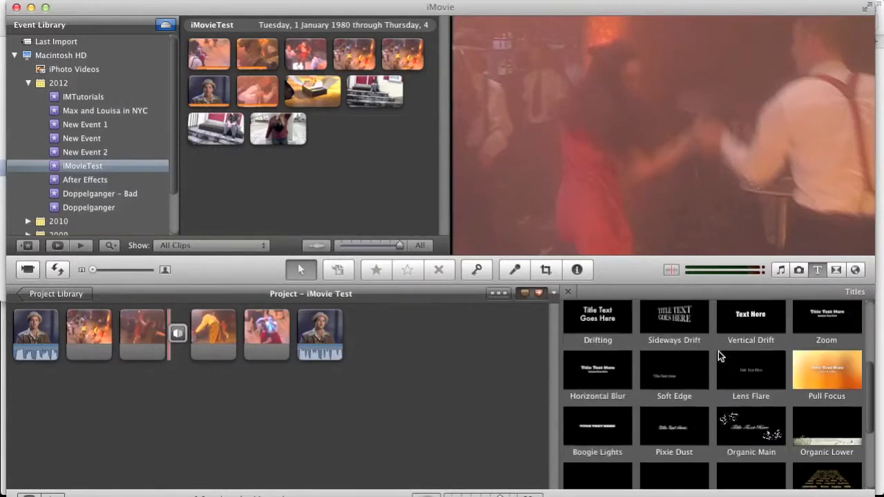
scroll(719, 351, "up", 2)
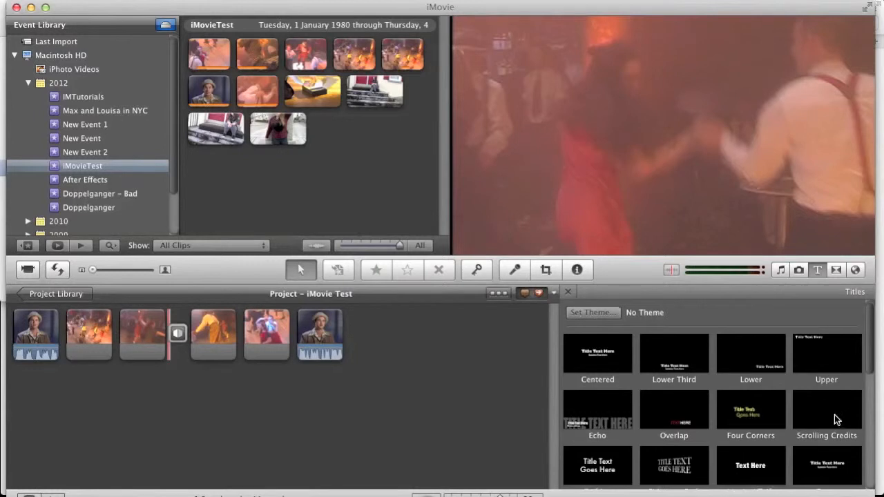
scroll(835, 414, "down", 3)
scroll(834, 415, "down", 4)
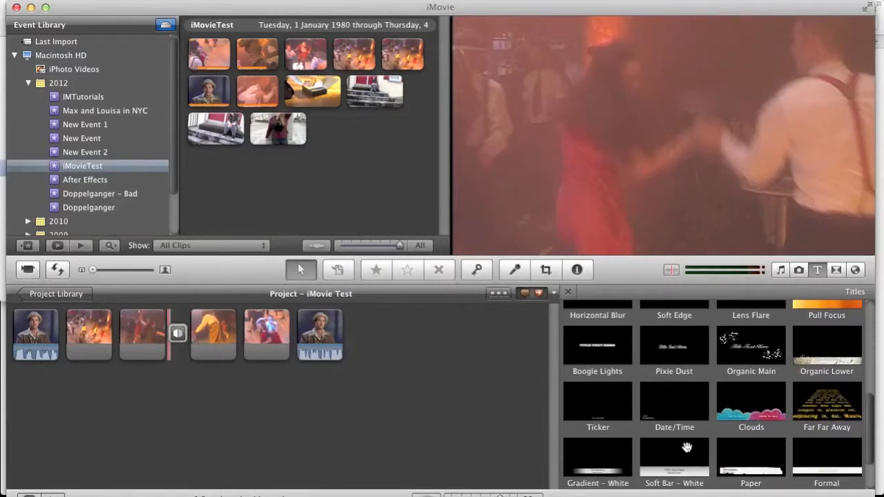
scroll(689, 446, "up", 3)
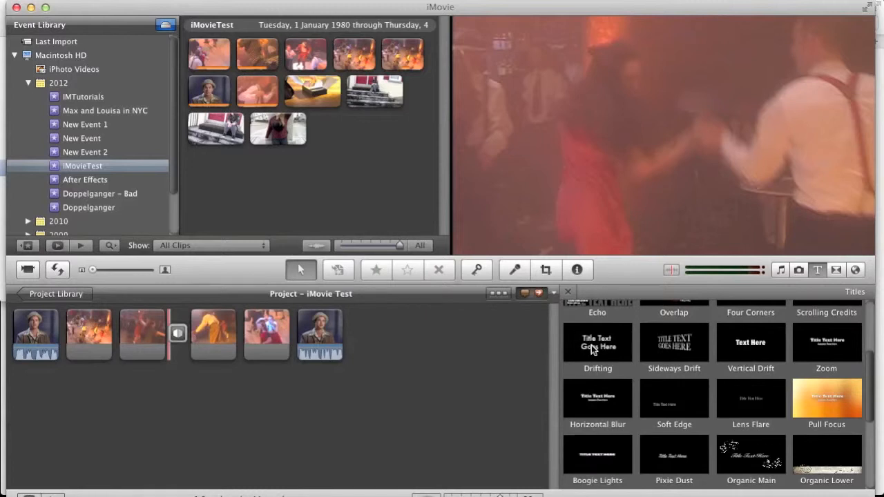
scroll(591, 345, "up", 3)
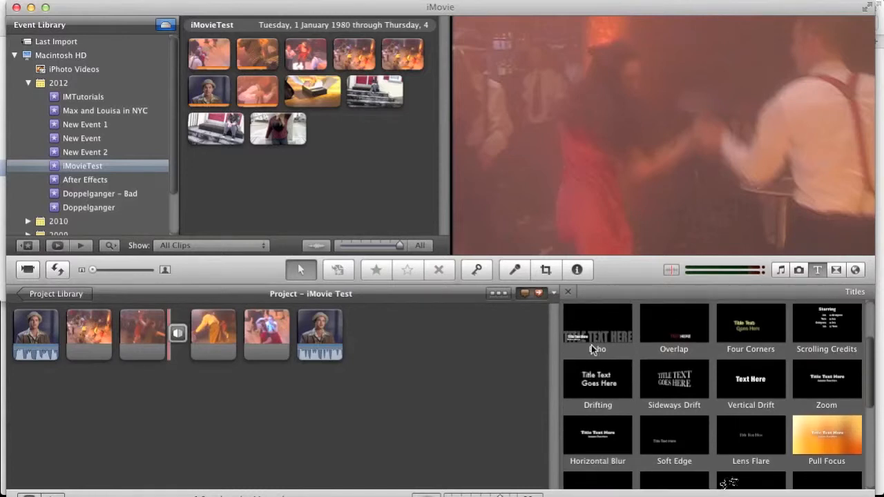
left_click(617, 392)
left_click_drag(617, 392, 13, 345)
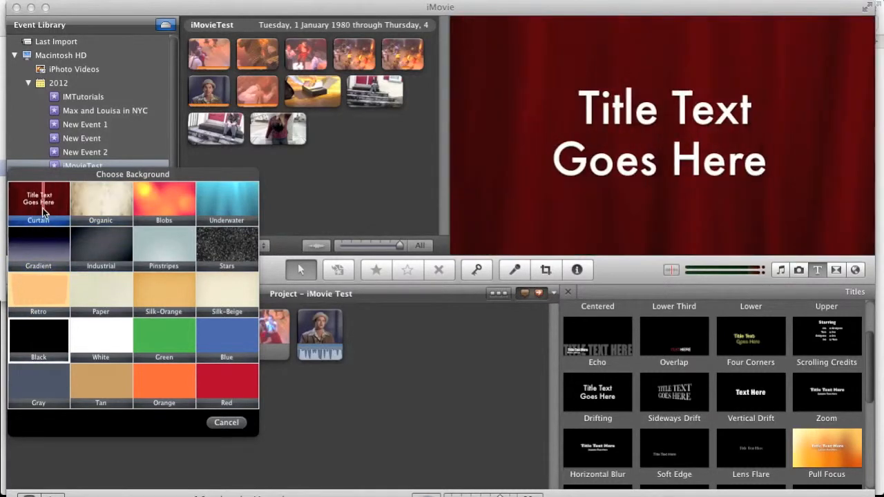
left_click(43, 208)
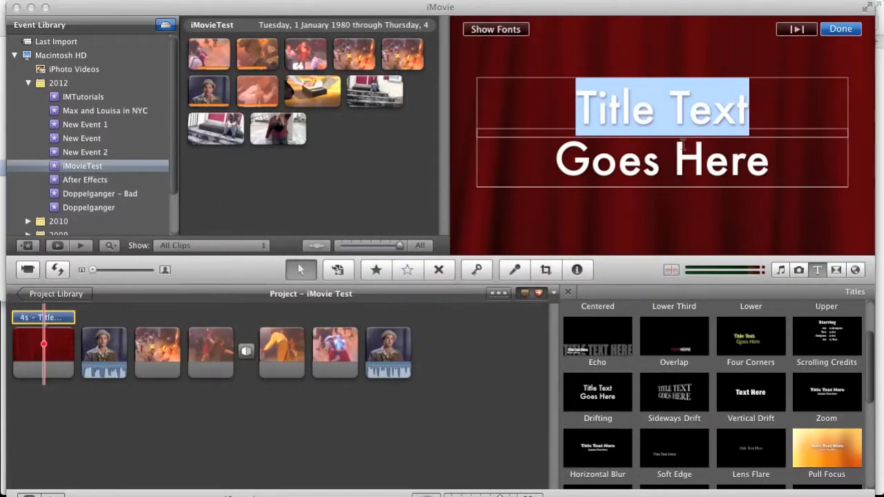
Replace the opening title's placeholder text with "Dance" on the first line and "Today" on the second
type("Dan")
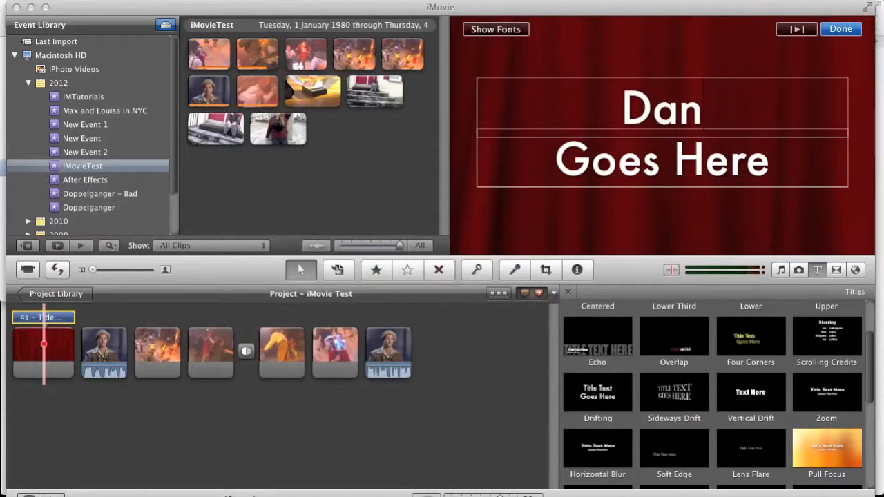
type("ce")
left_click(758, 166)
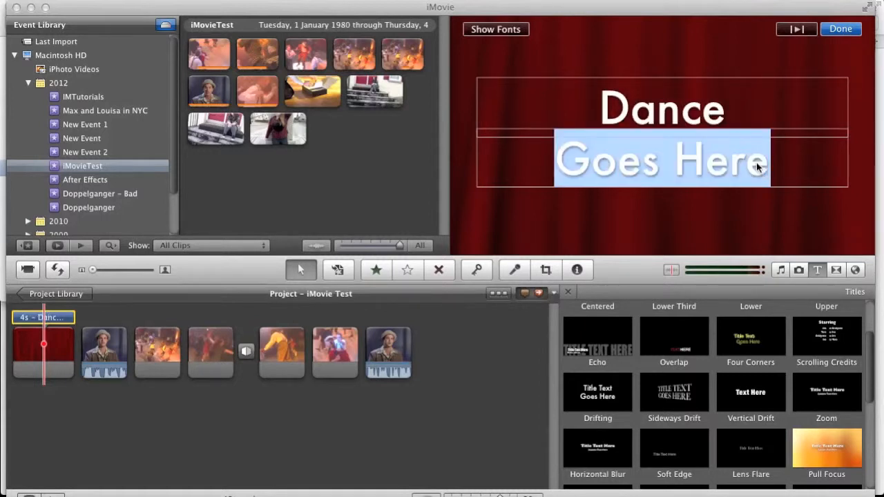
type("Today")
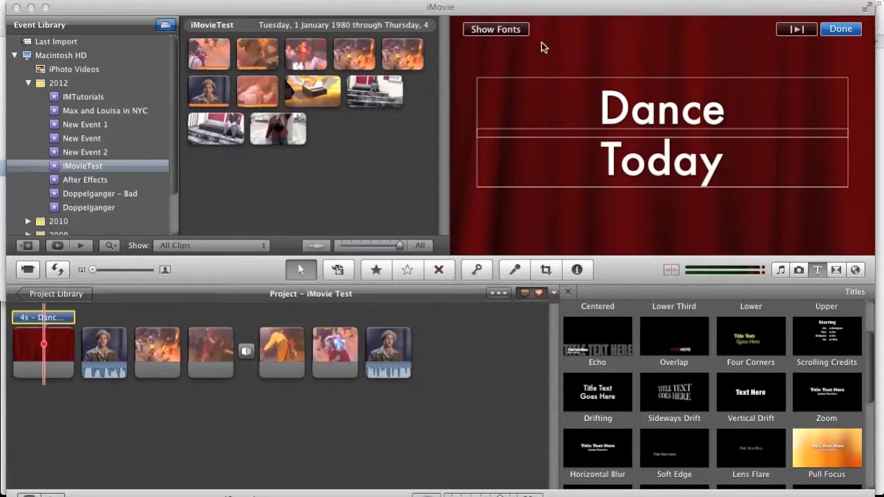
Format the opening title in Sign Painter House Script, white, size 9, and preview it before closing the title editor
left_click(504, 31)
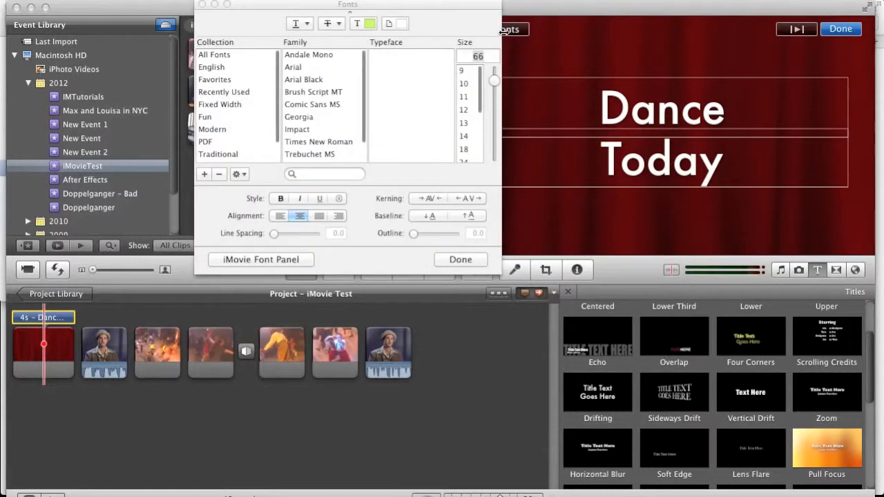
left_click(263, 261)
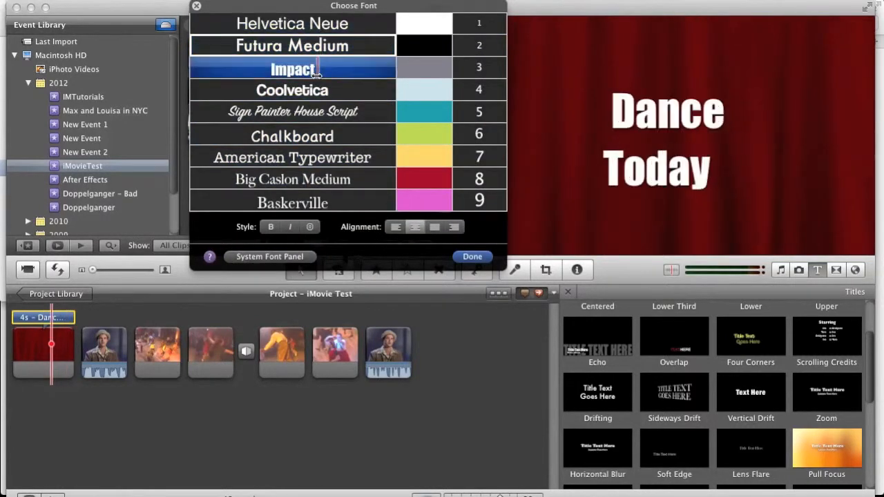
left_click(292, 116)
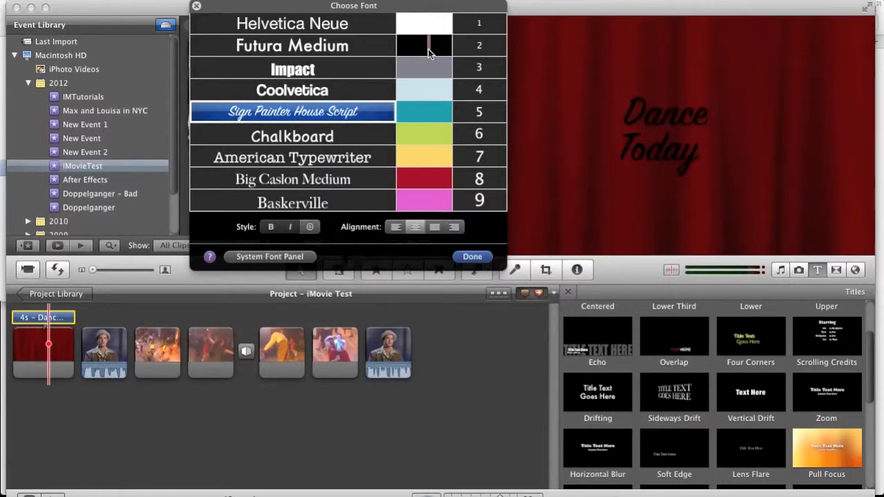
left_click(430, 25)
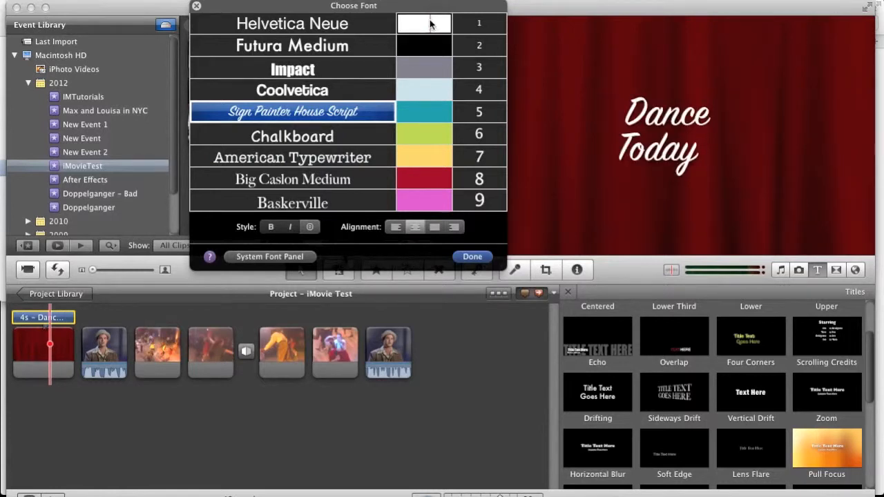
left_click(467, 200)
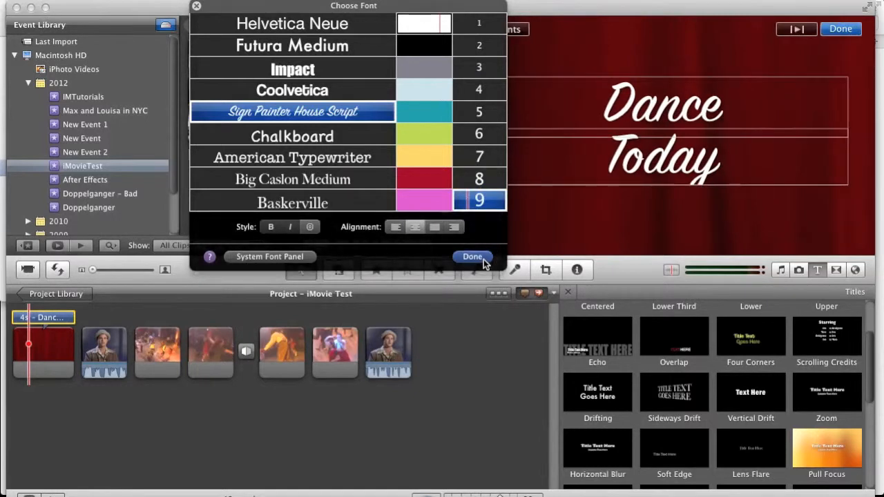
left_click(474, 257)
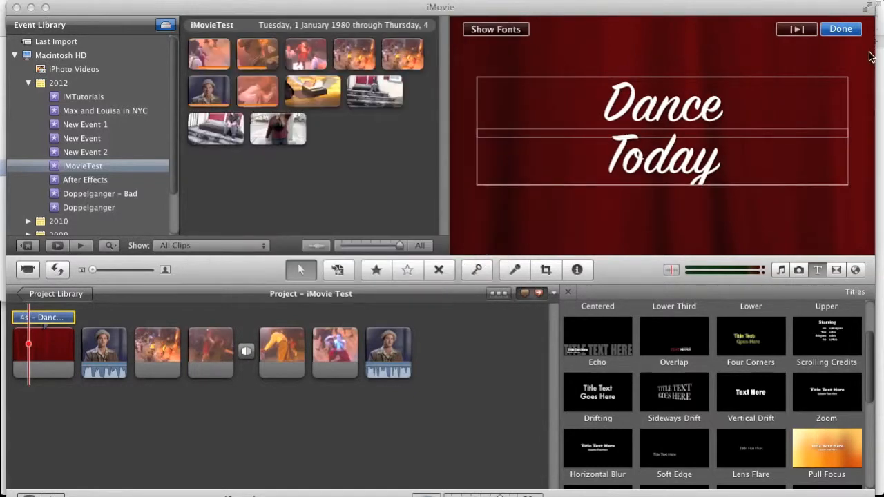
left_click(799, 31)
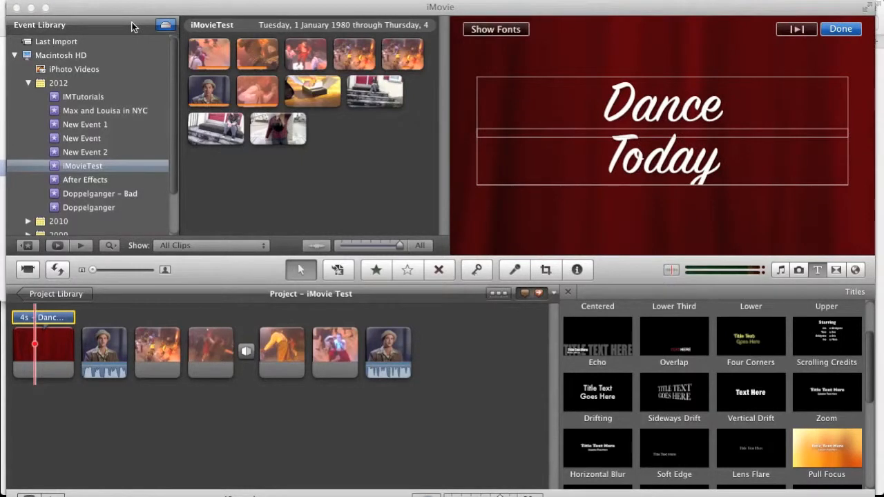
left_click(850, 30)
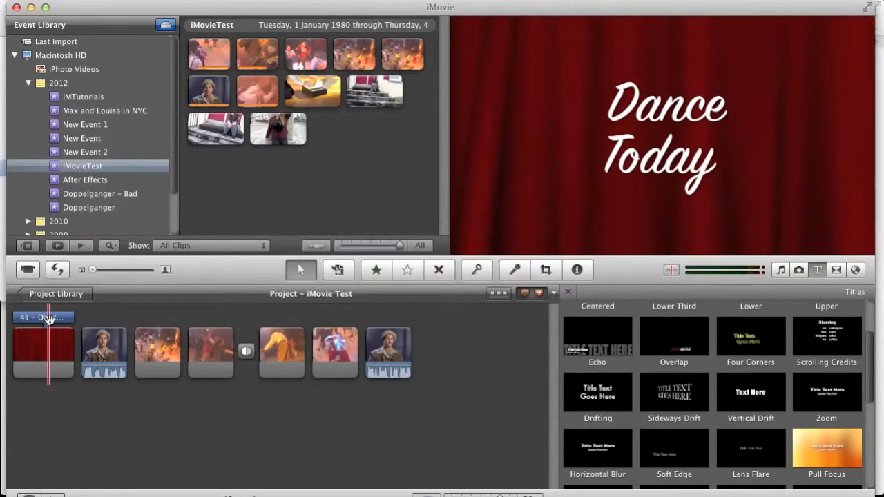
Reopen the opening title and add an exclamation mark so its second line reads "Today!"
double_click(48, 319)
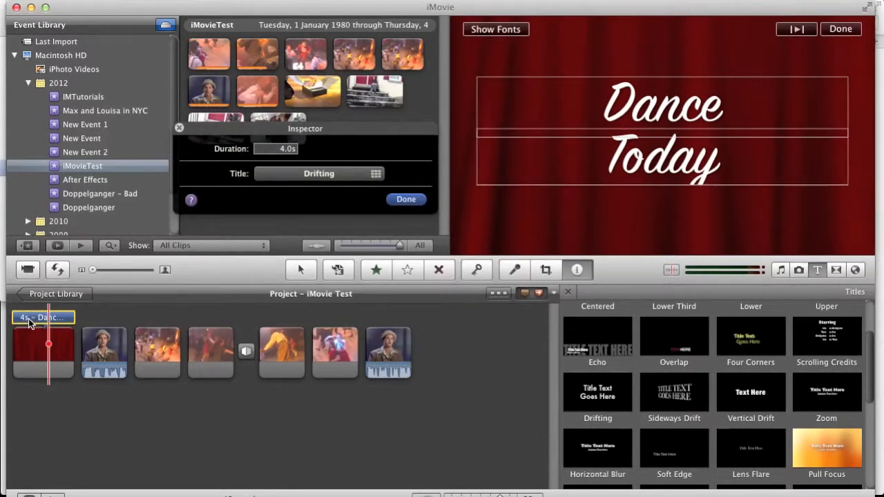
double_click(661, 111)
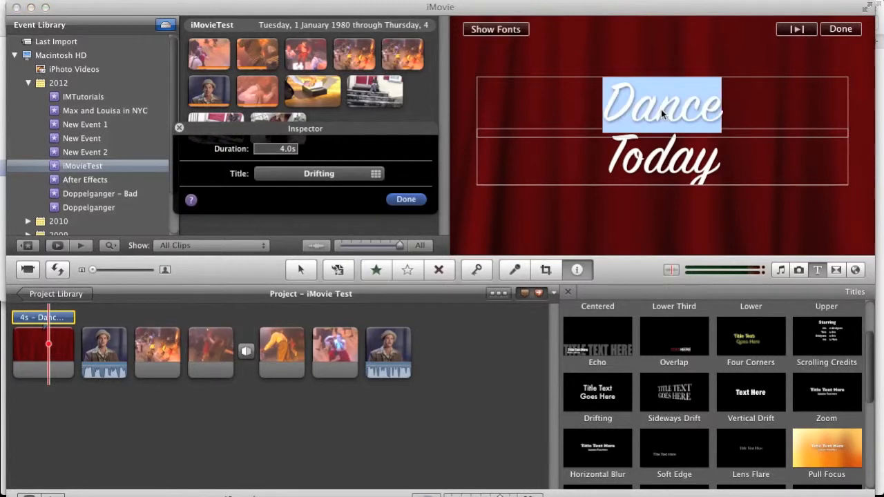
double_click(726, 163)
left_click(718, 169)
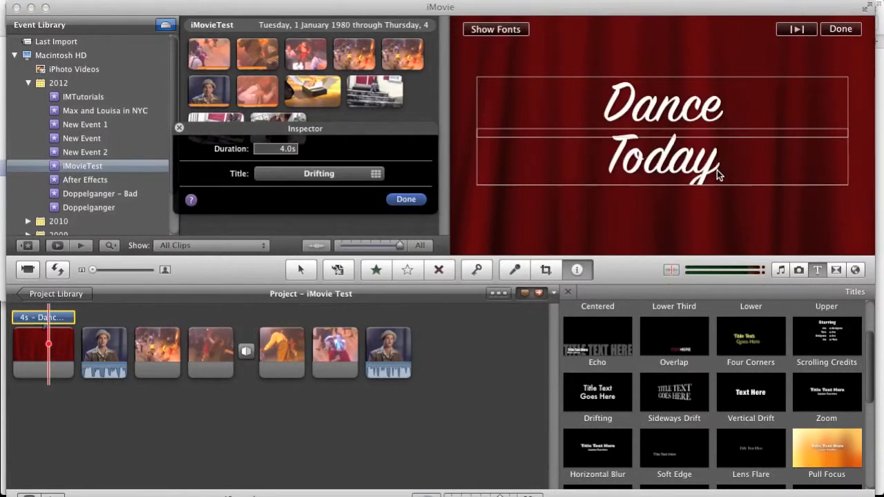
type("!")
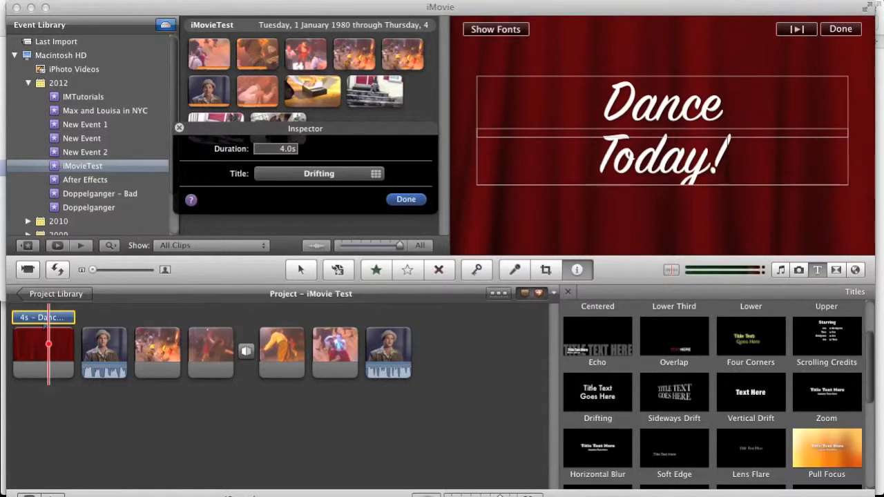
left_click(841, 29)
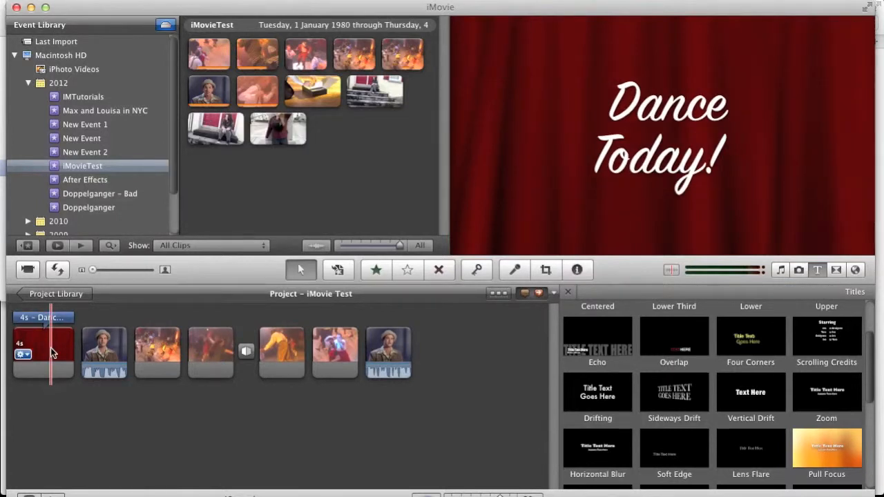
Set the opening title's background clip to a 6-second duration and change its background to Silk-Orange
left_click(48, 353)
double_click(48, 352)
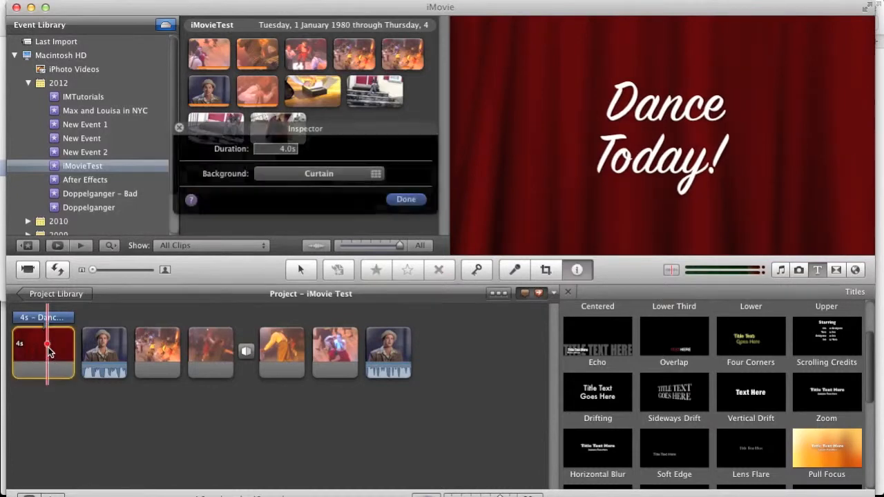
left_click(297, 151)
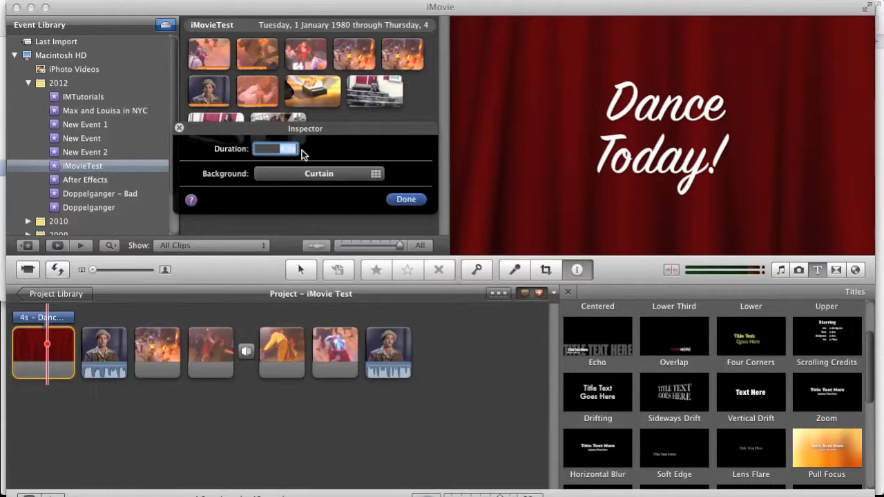
type("6")
left_click(347, 172)
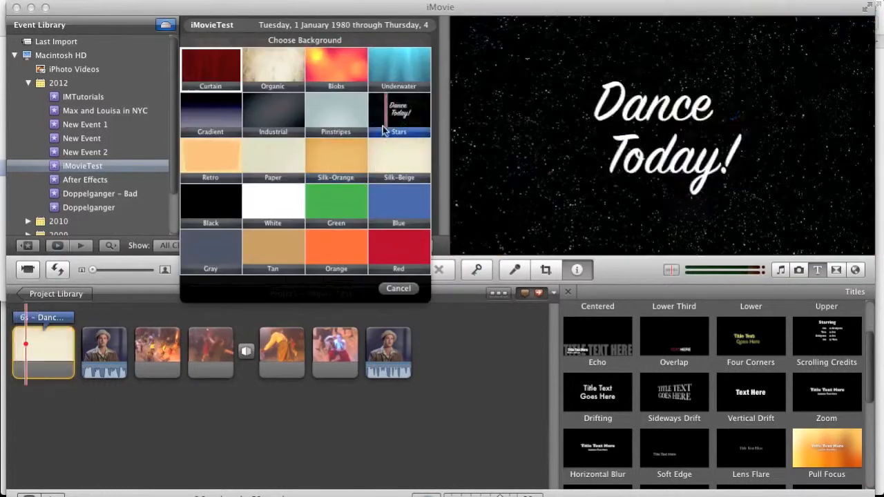
left_click(338, 158)
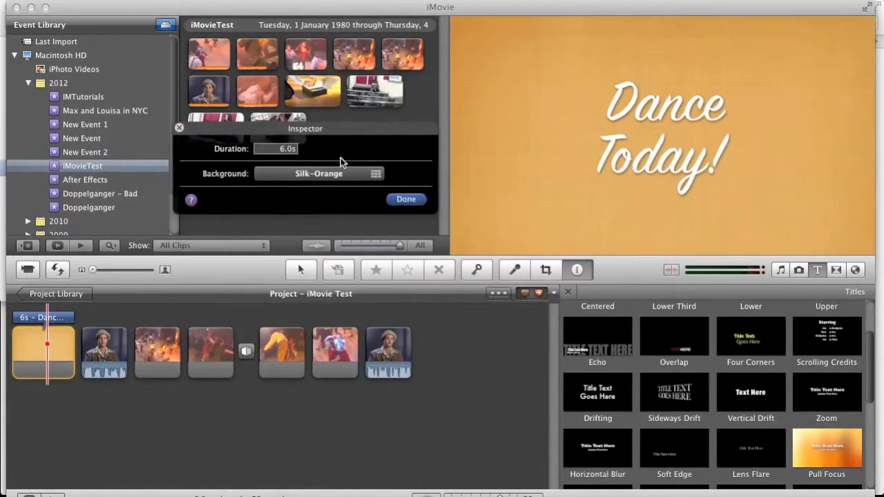
left_click(406, 200)
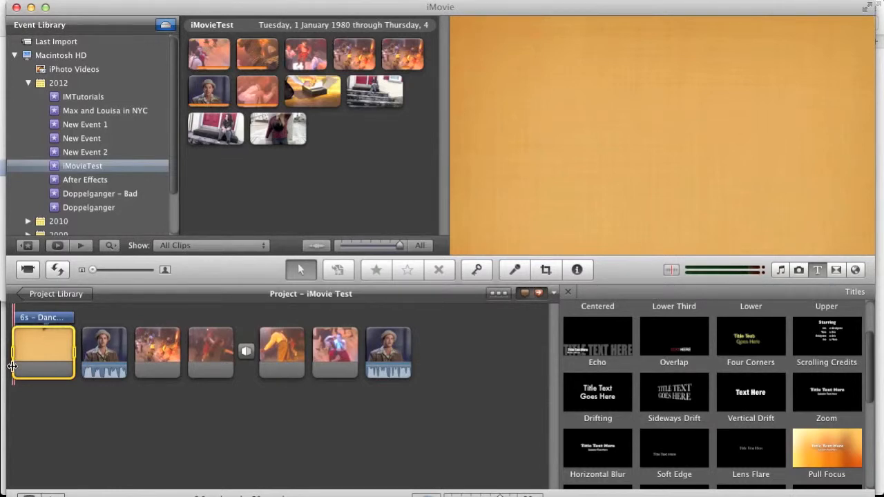
Add a Paper title over the wide dance-floor clip that follows the man in the hat
scroll(716, 402, "down", 4)
scroll(716, 406, "down", 3)
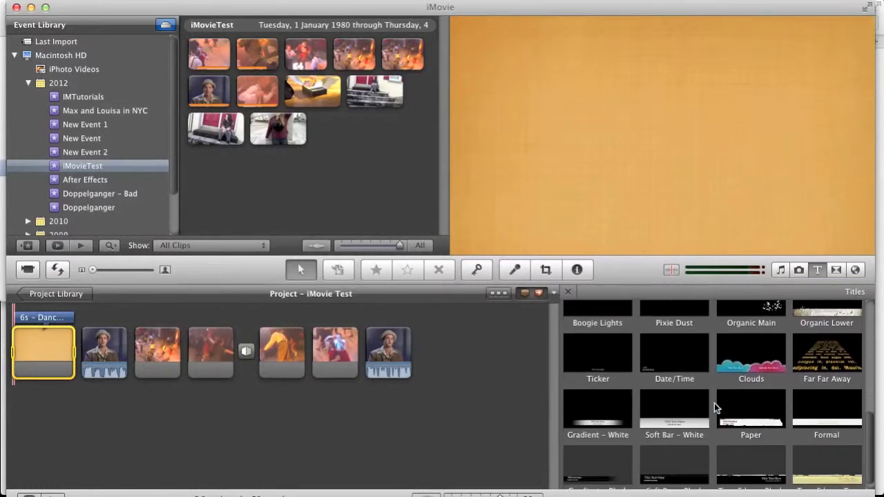
scroll(707, 409, "down", 1)
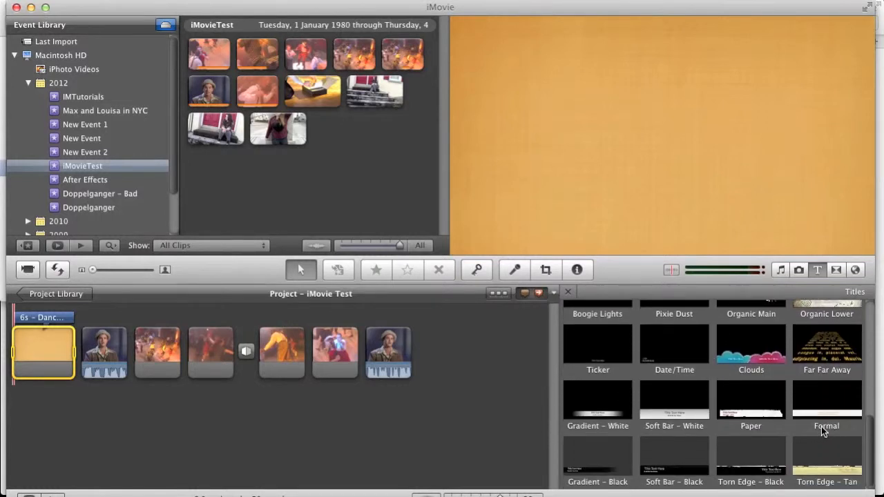
left_click_drag(765, 404, 161, 351)
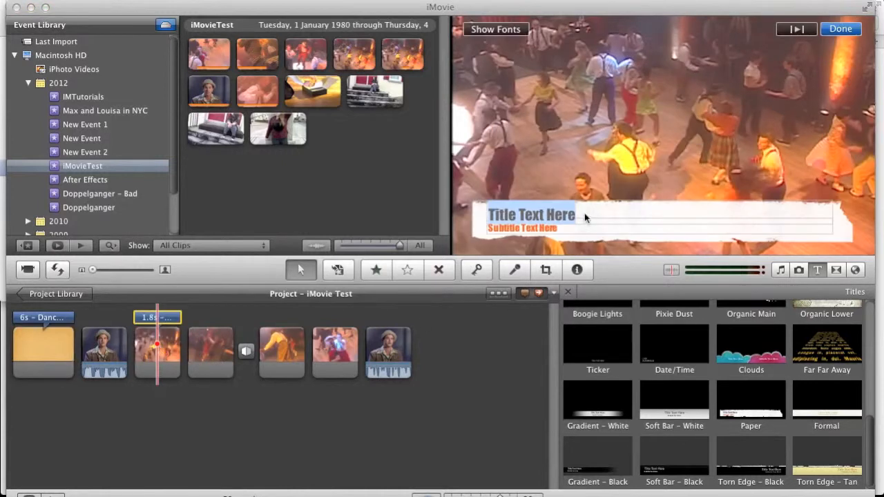
Set the Paper title's main text to "Lindy Hop" and its subtitle to "Dance Today!"
type("Li")
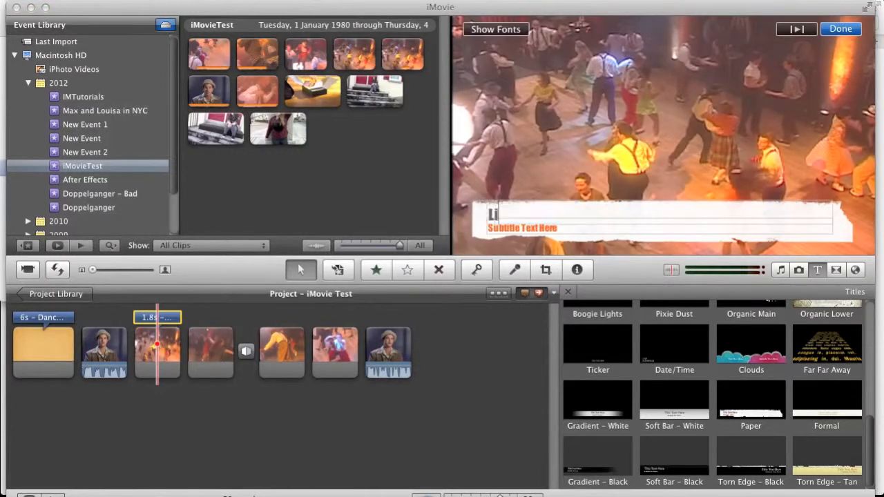
type("ndy Hop")
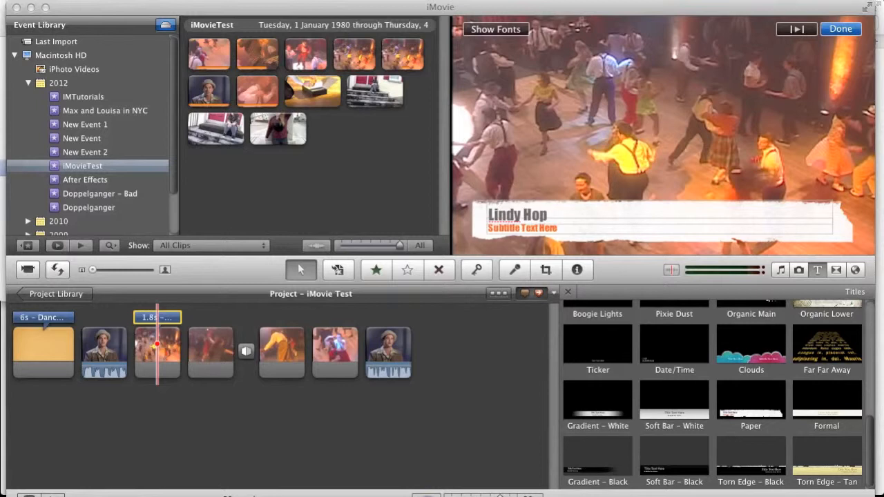
left_click(551, 230)
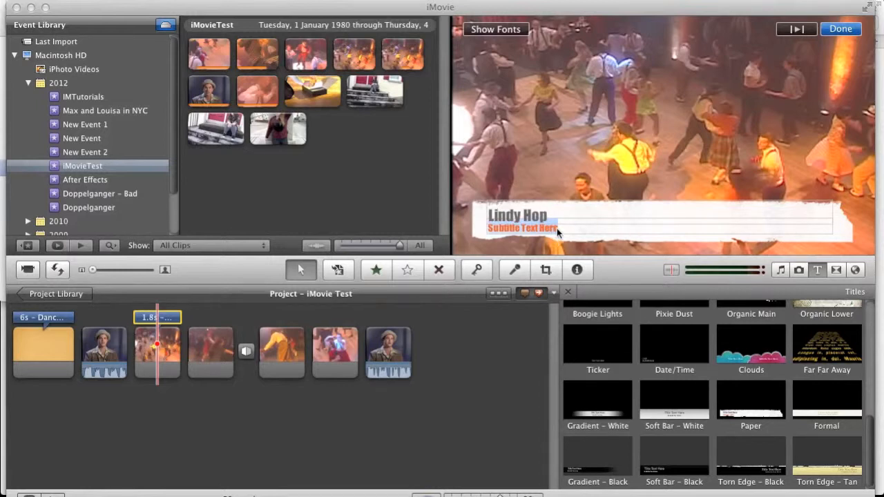
key("BackSpace")
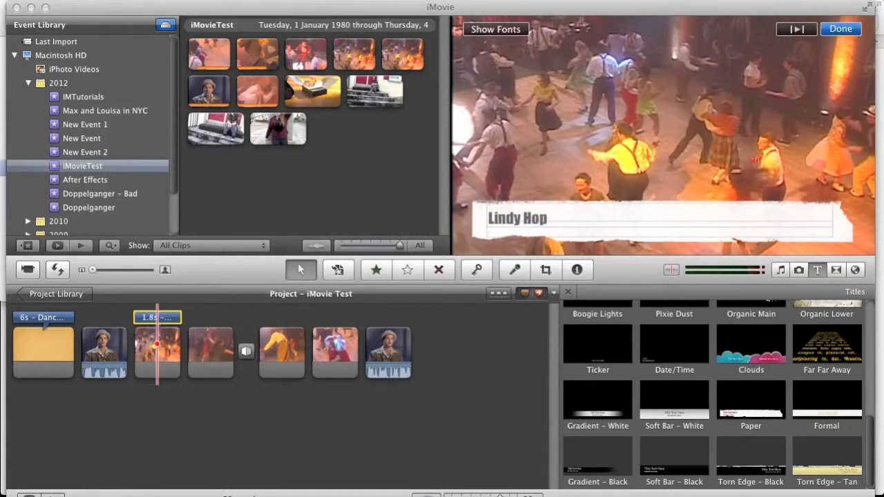
type("Dance Today!")
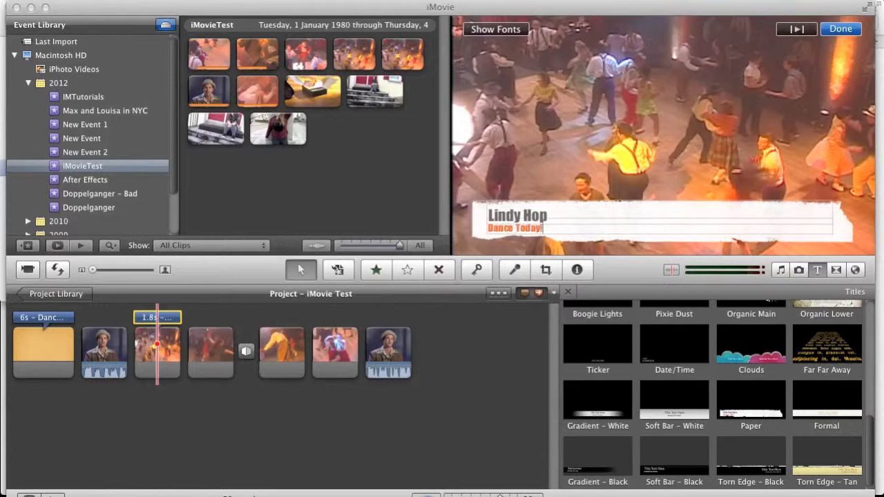
left_click(848, 33)
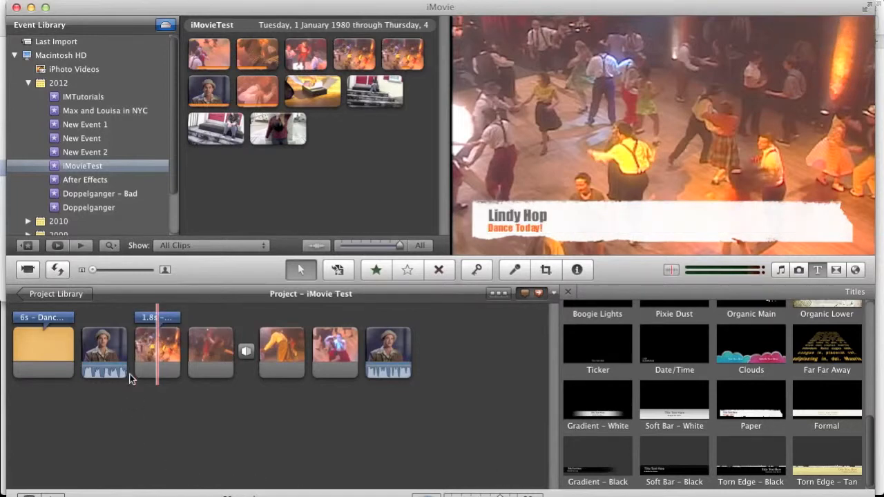
Play back the Lindy Hop title, extend its end into the following clip to last 2.6 seconds, and play it again
key("space")
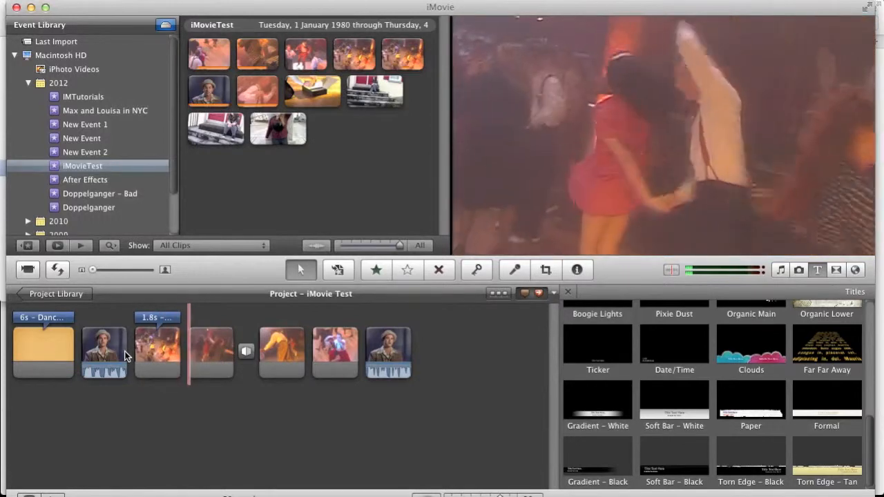
key("space")
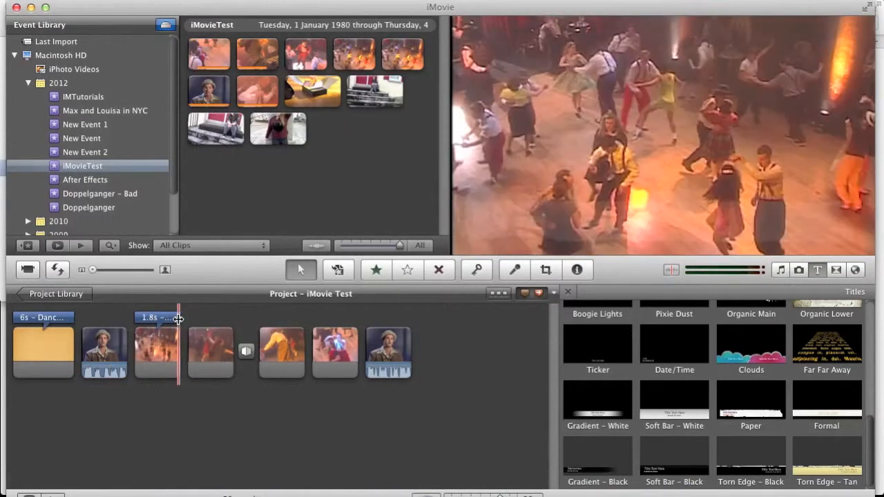
mouse_move(178, 318)
left_mouse_down()
mouse_move(206, 321)
mouse_move(193, 321)
left_mouse_up()
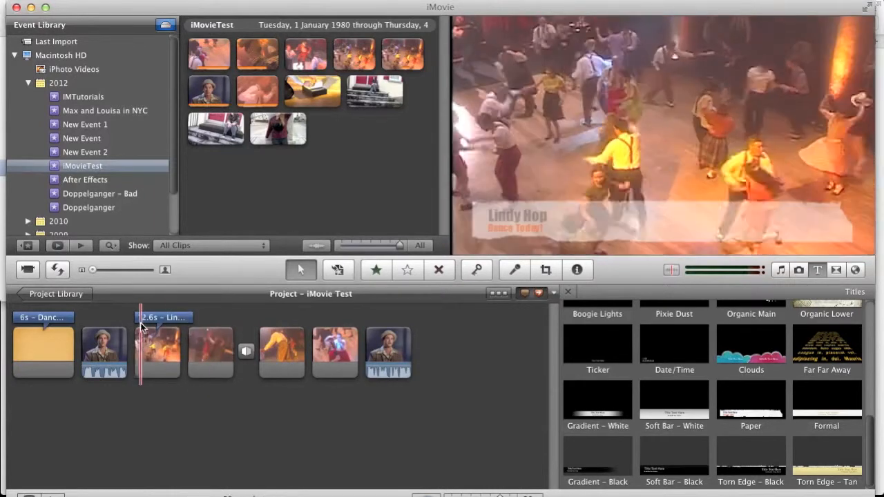
key("space")
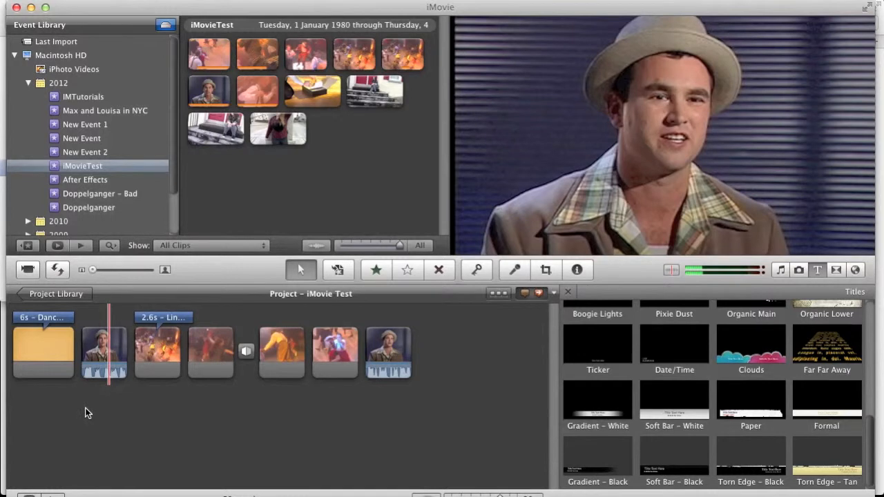
Delete the Silk-Orange opening title clip from the start of the project
left_click(58, 353)
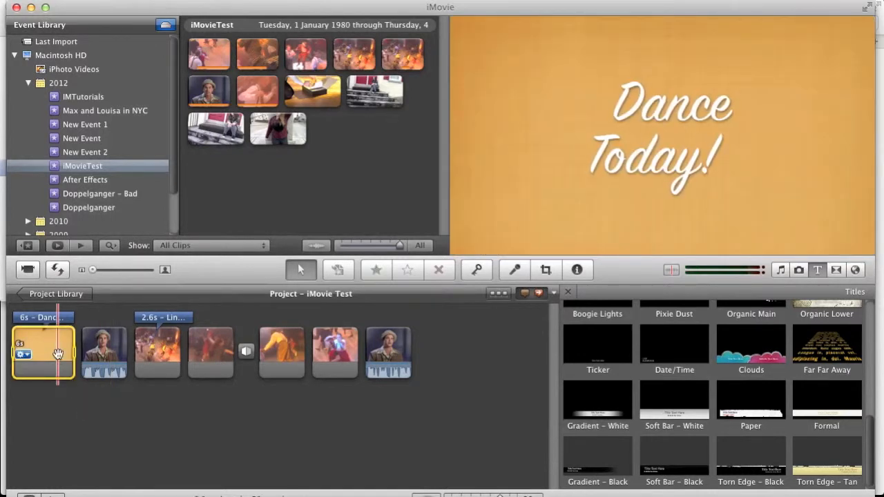
key("Delete")
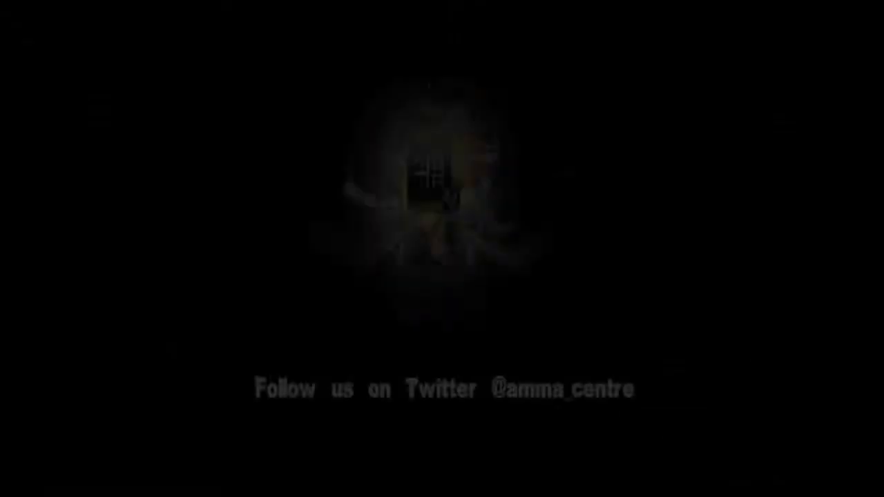